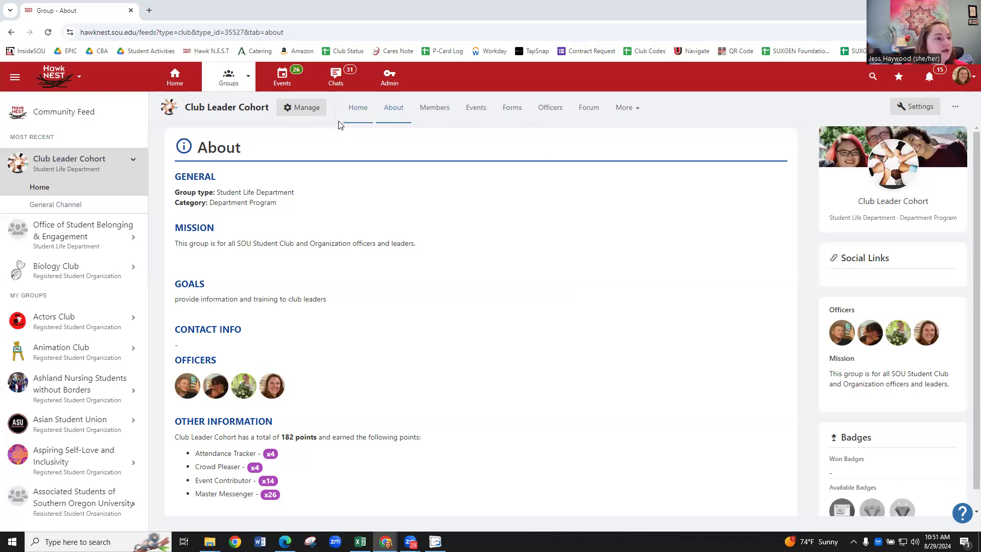
# Download the Student Club Travel Expense Reimbursement/Advance form from the group's Reimbursement & Purchase Request Forms page.
pyautogui.click(519, 112)
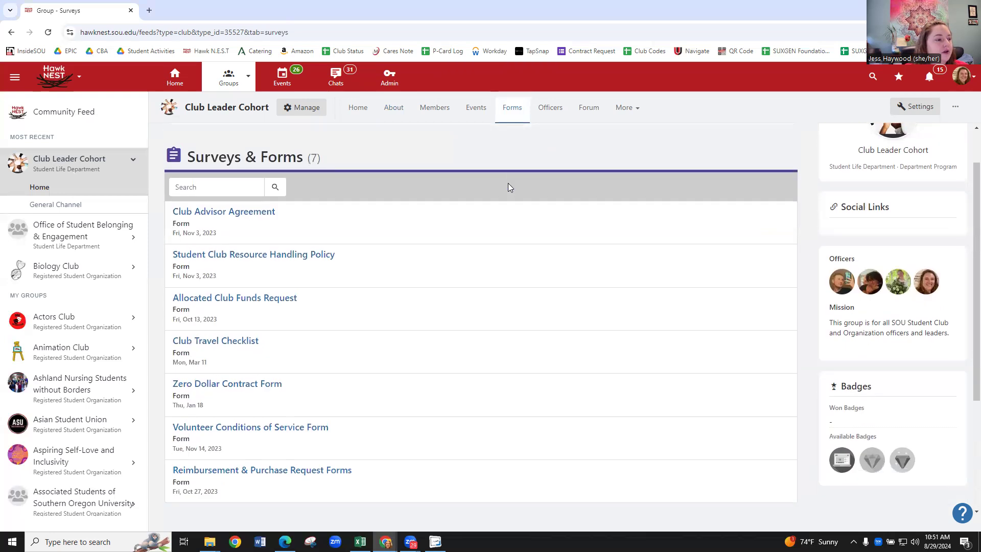
pyautogui.scroll(-2, 509, 187)
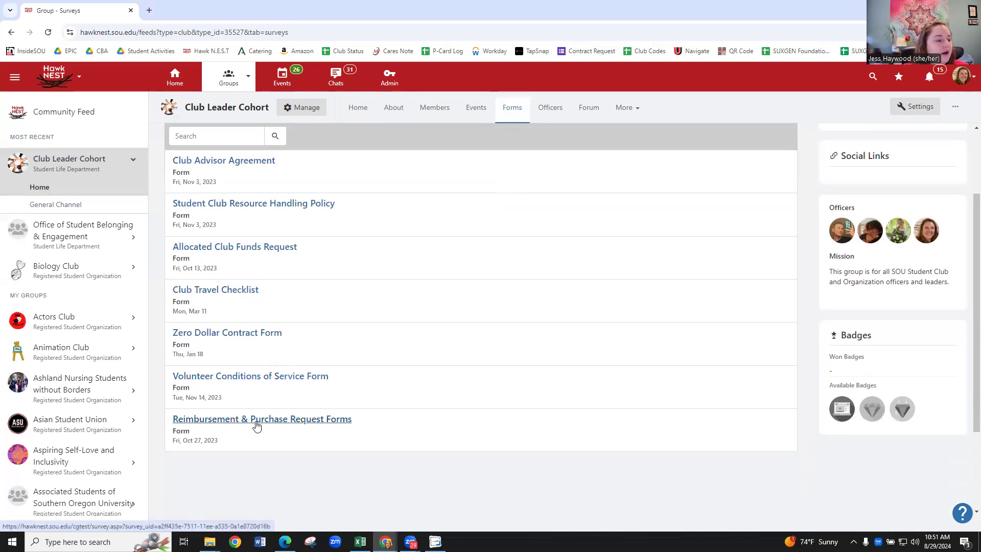
pyautogui.click(299, 422)
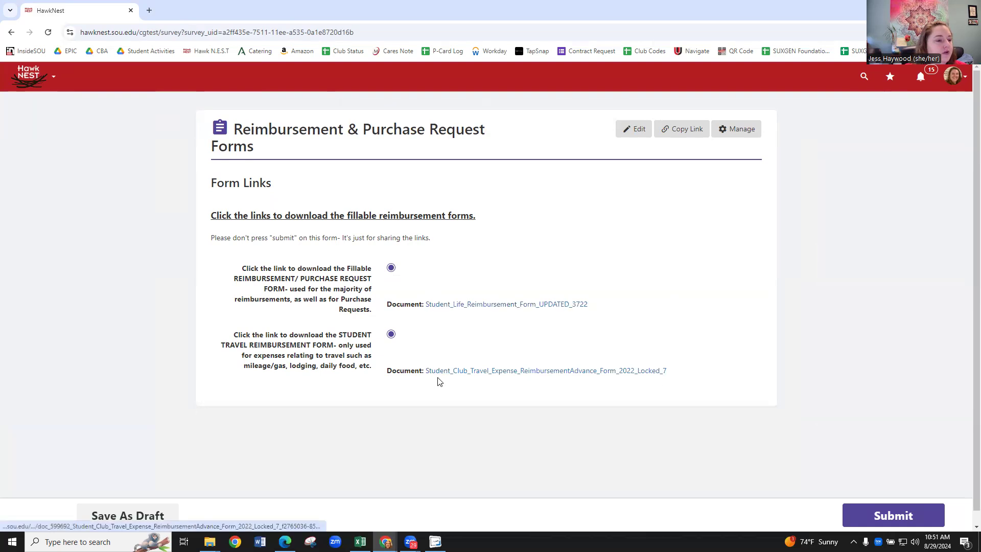
pyautogui.click(533, 373)
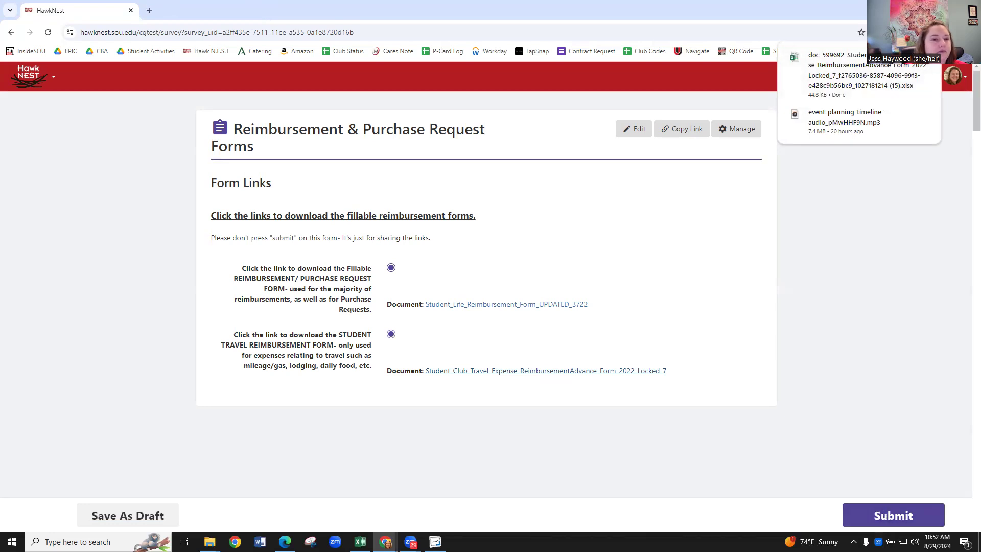
# Switch to the travel expense form in Excel and review its claimant details, purpose of travel and certification sections.
pyautogui.click(922, 8)
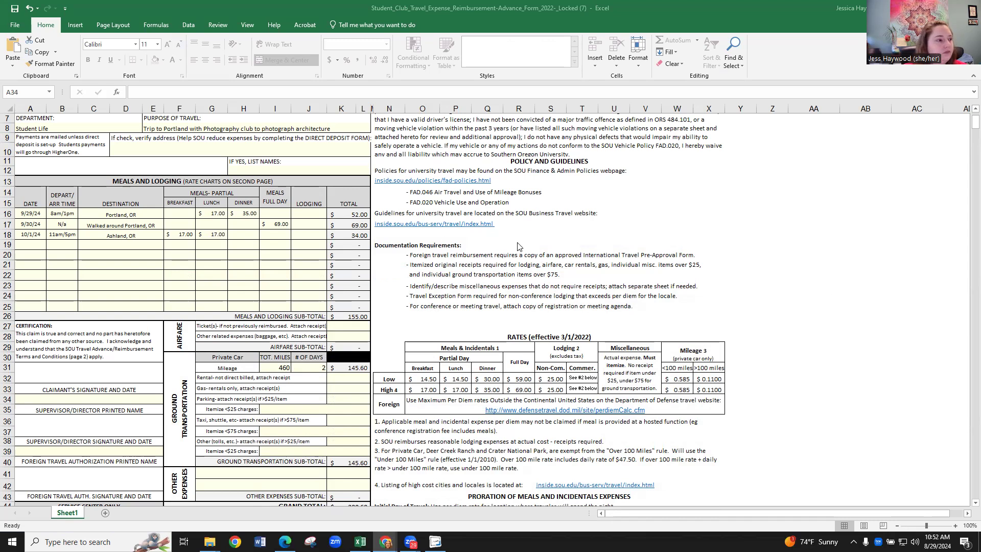
pyautogui.scroll(2, 97, 157)
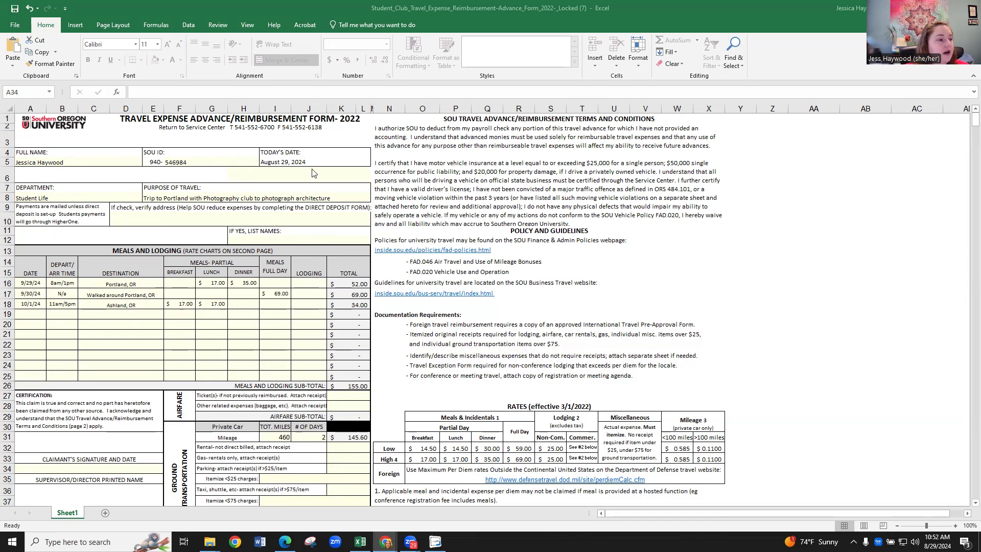
pyautogui.scroll(-2, 161, 198)
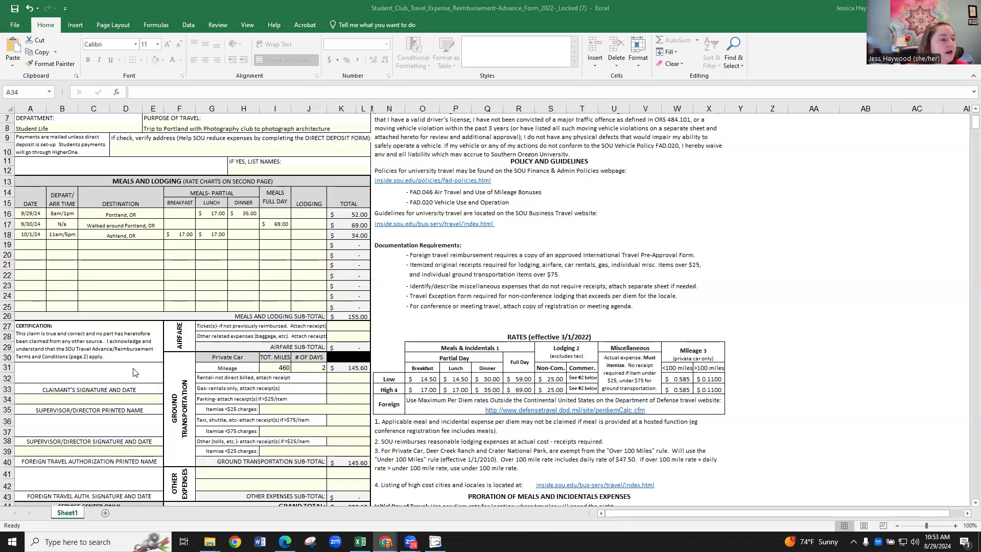
pyautogui.scroll(2, 128, 391)
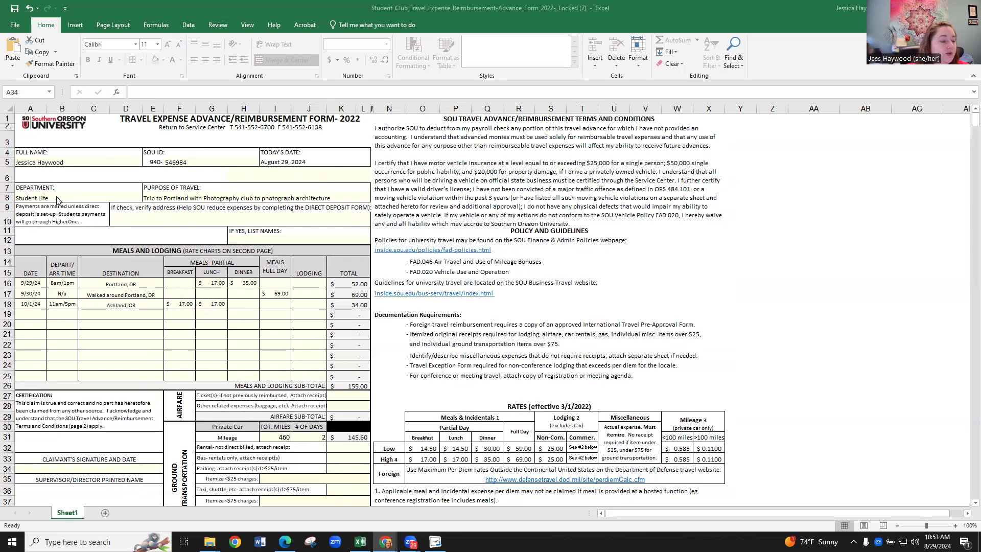
# Check the allowed breakfast rates for 9/30/24 and the full-day meal rates for 9/29/24 without choosing any.
pyautogui.scroll(-1, 21, 214)
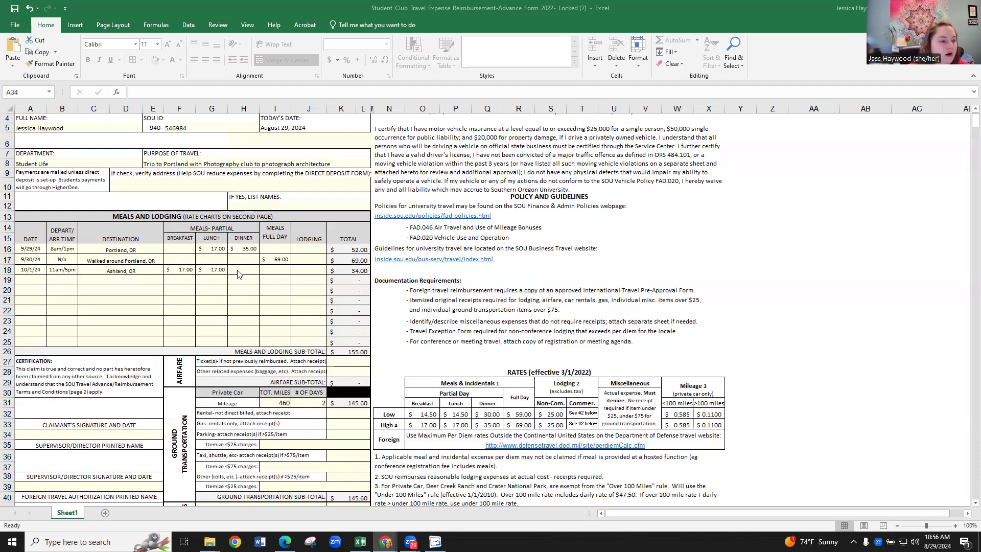
pyautogui.click(186, 248)
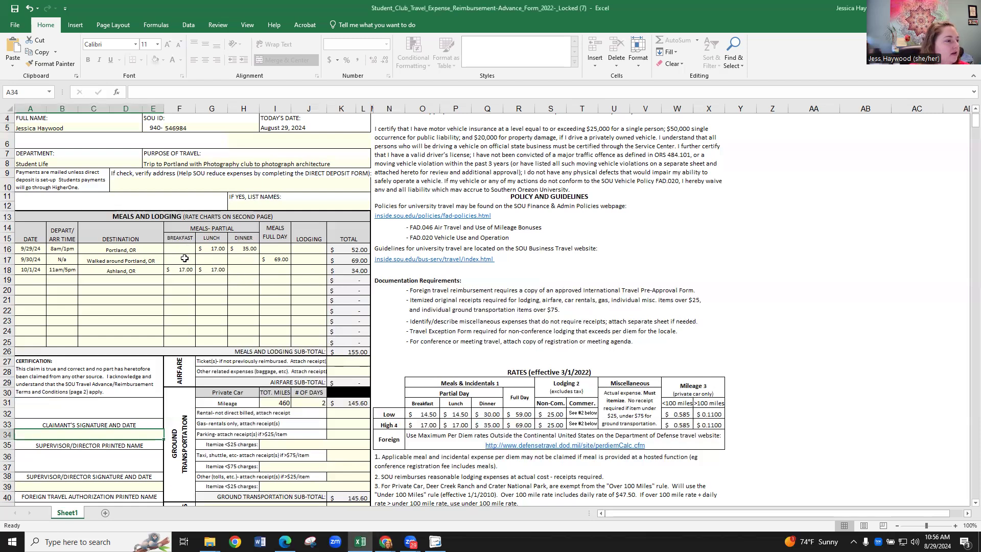
pyautogui.click(185, 259)
pyautogui.click(200, 260)
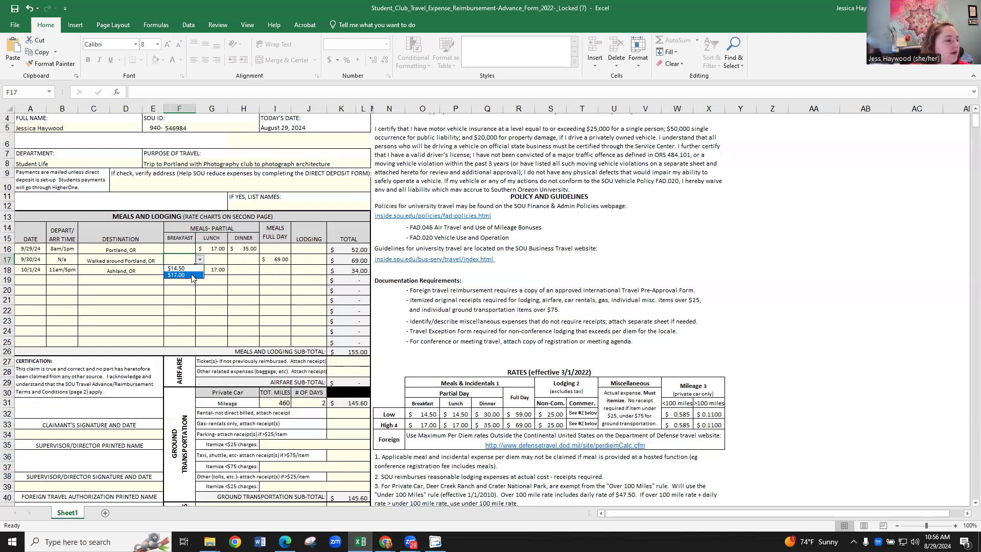
pyautogui.click(197, 291)
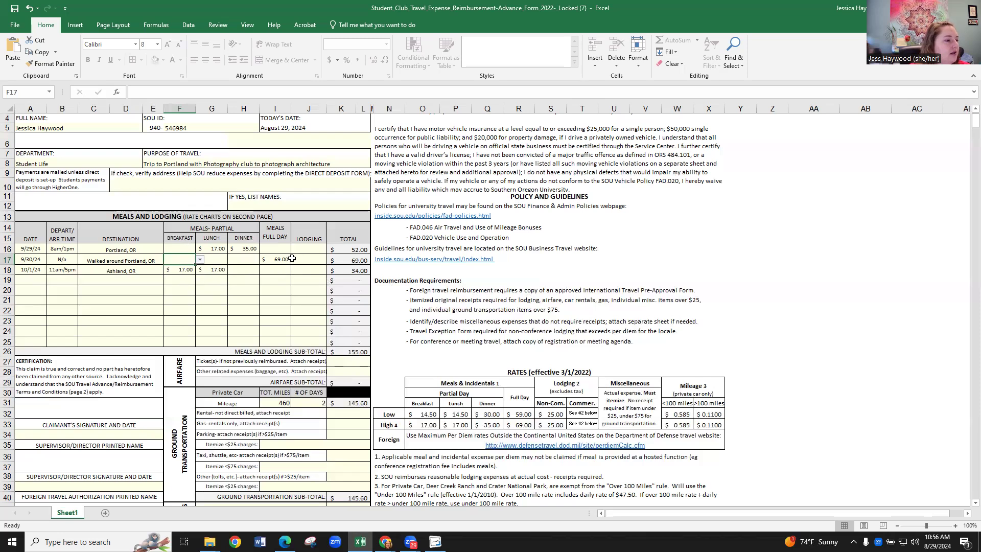
pyautogui.click(285, 250)
pyautogui.click(295, 248)
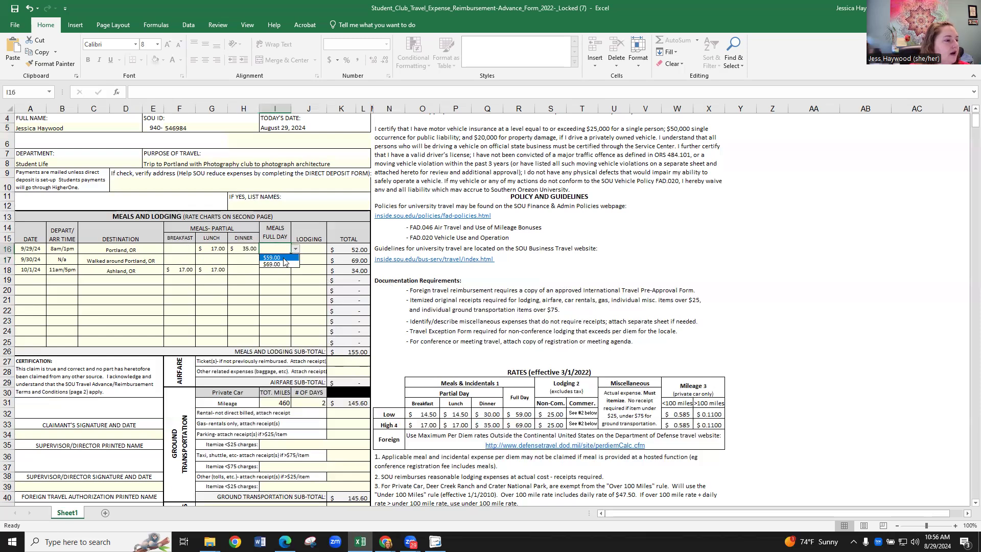
pyautogui.click(270, 292)
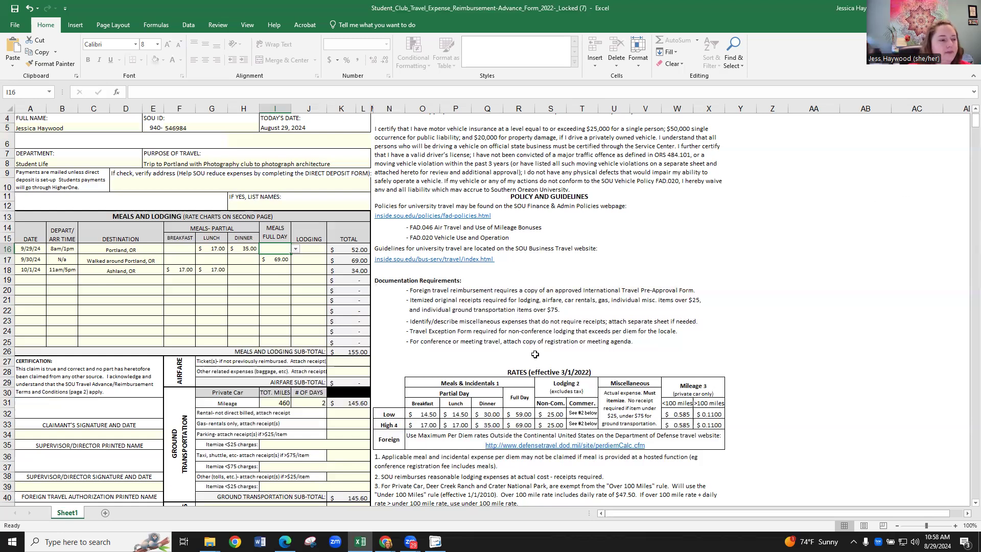
# Examine the private car mileage line, with its total miles and number of days, alongside the mileage rates.
pyautogui.scroll(-2, 323, 329)
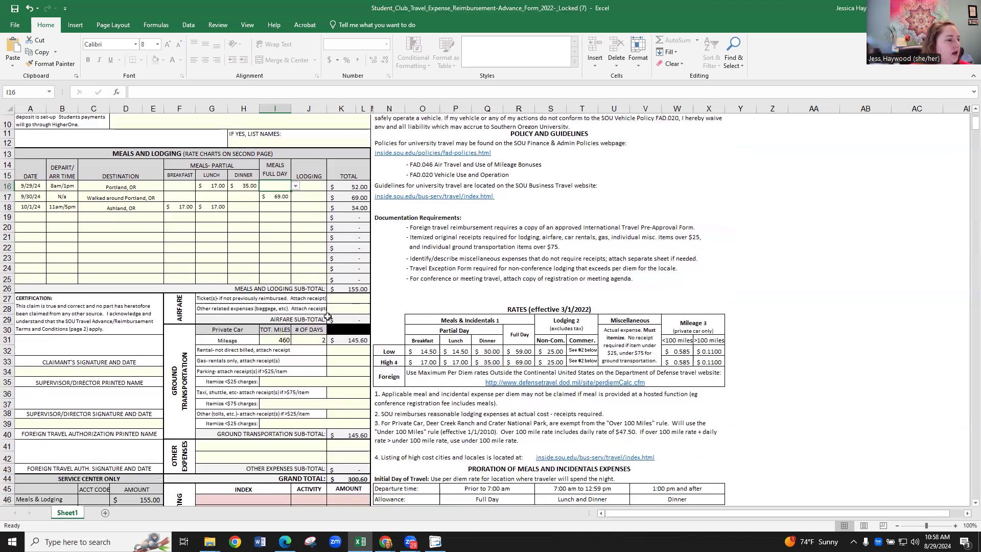
pyautogui.scroll(-1, 328, 316)
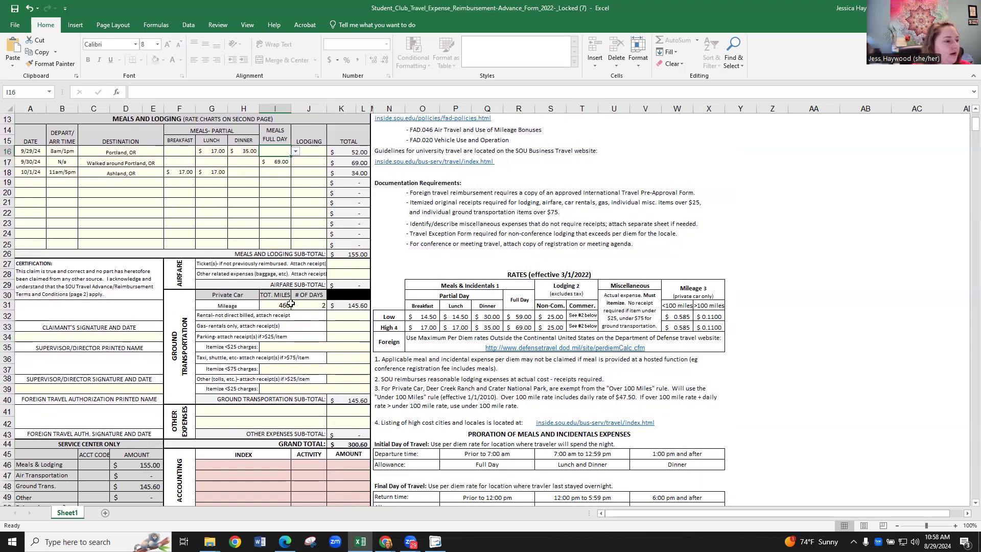
pyautogui.scroll(-1, 290, 304)
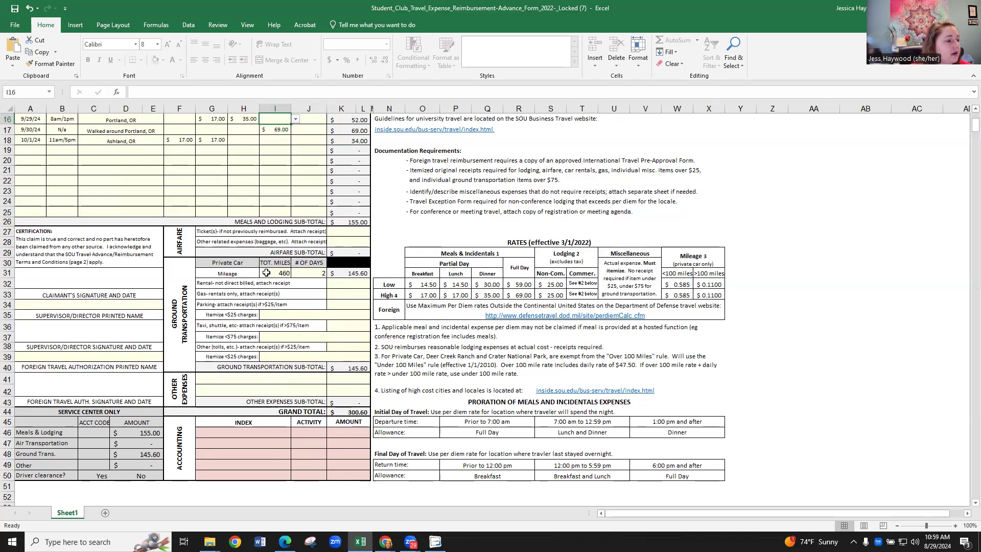
pyautogui.scroll(1, 178, 192)
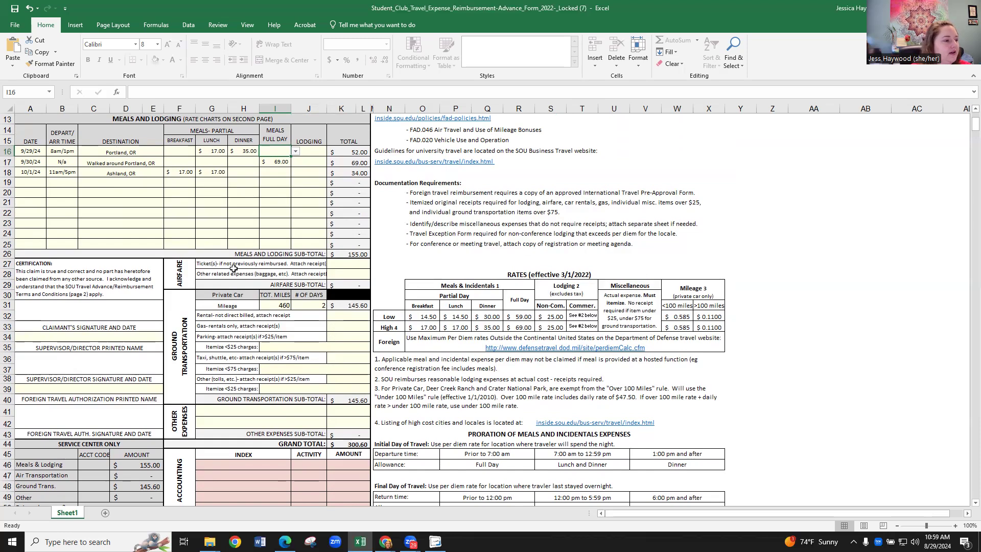
pyautogui.scroll(-1, 233, 268)
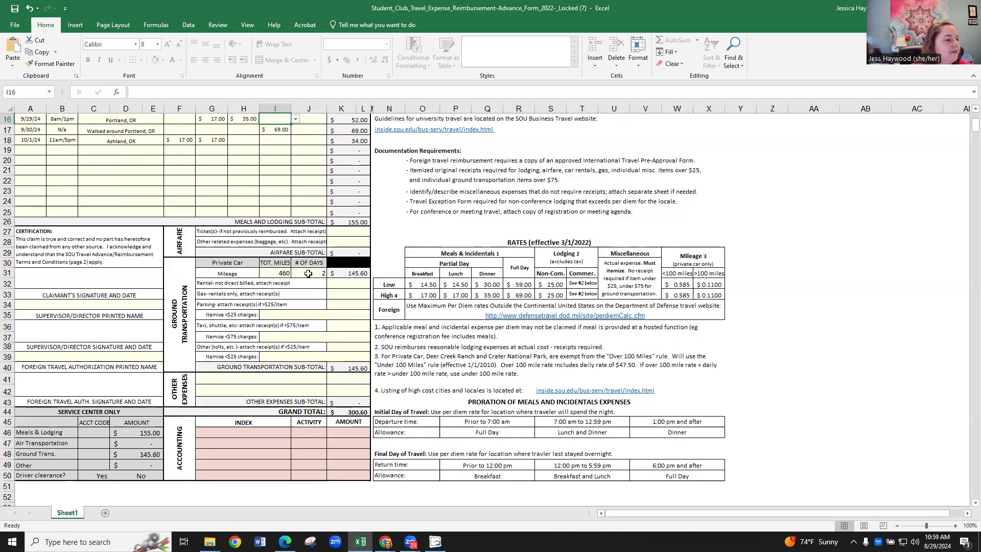
pyautogui.scroll(1, 316, 272)
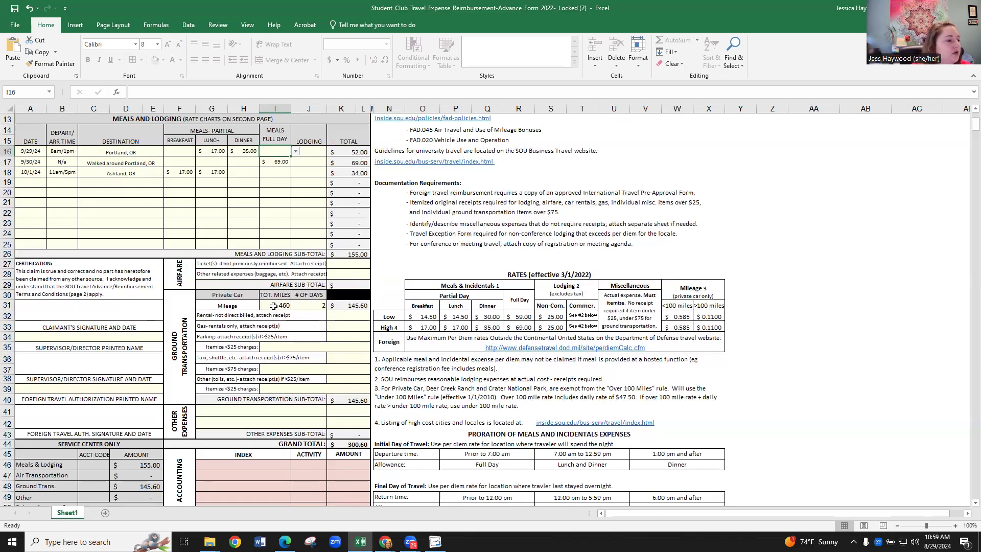
pyautogui.scroll(-1, 313, 303)
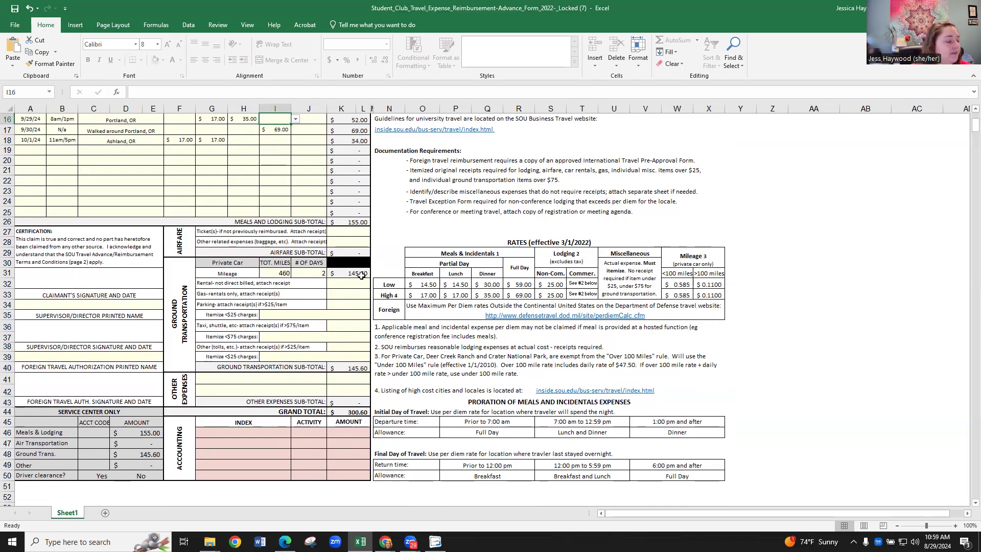
pyautogui.scroll(-1, 327, 255)
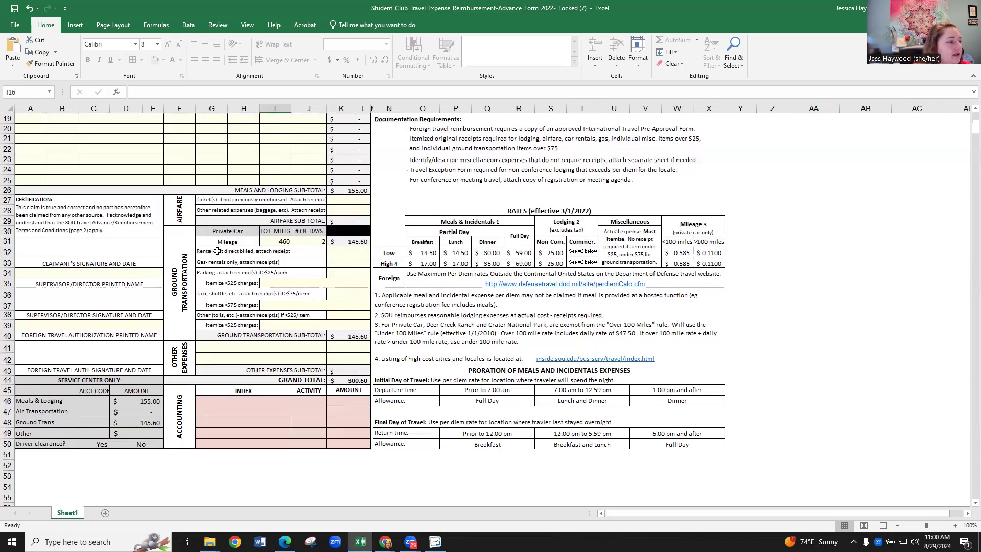
# Inspect the rental gas and parking amount cells and the remaining ground transportation and other expense lines.
pyautogui.click(336, 262)
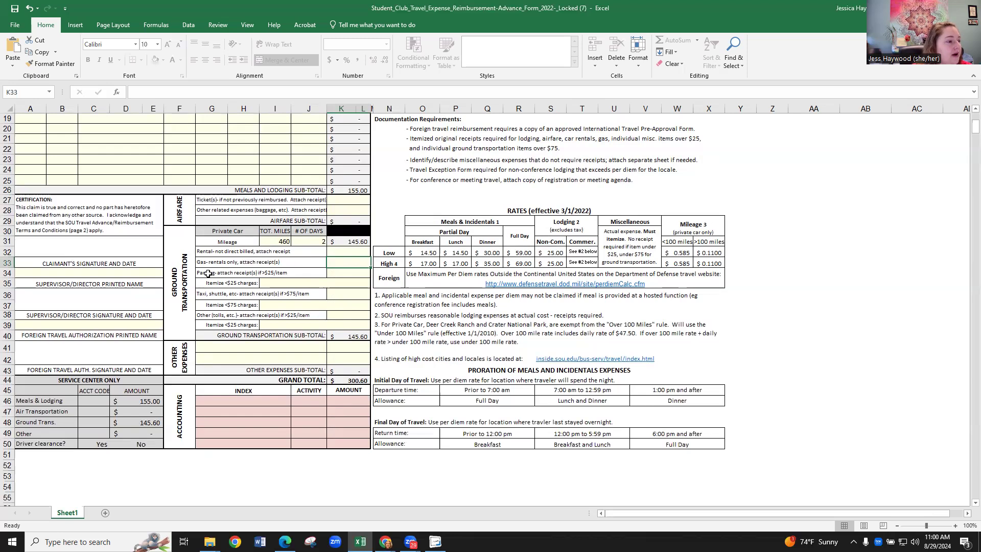
pyautogui.click(333, 274)
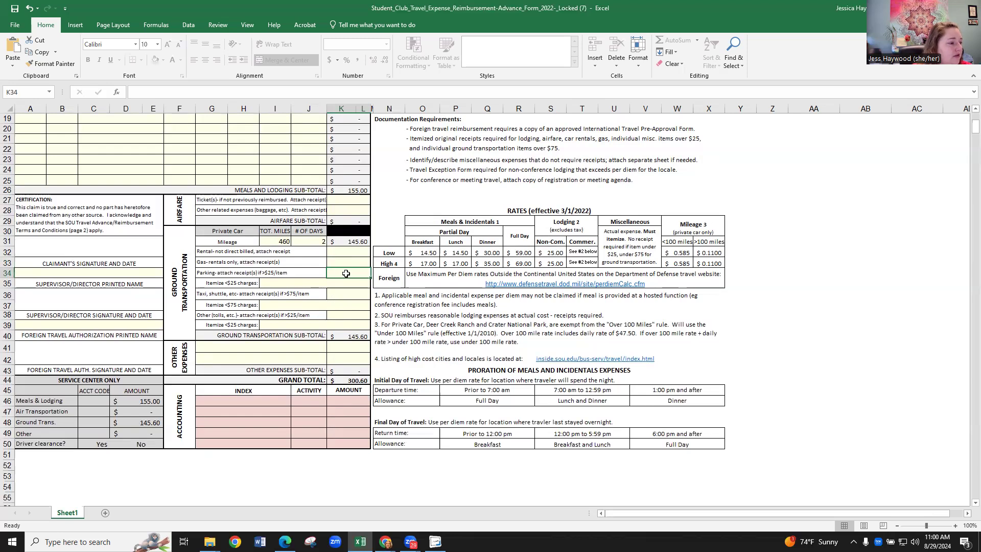
pyautogui.scroll(-1, 317, 286)
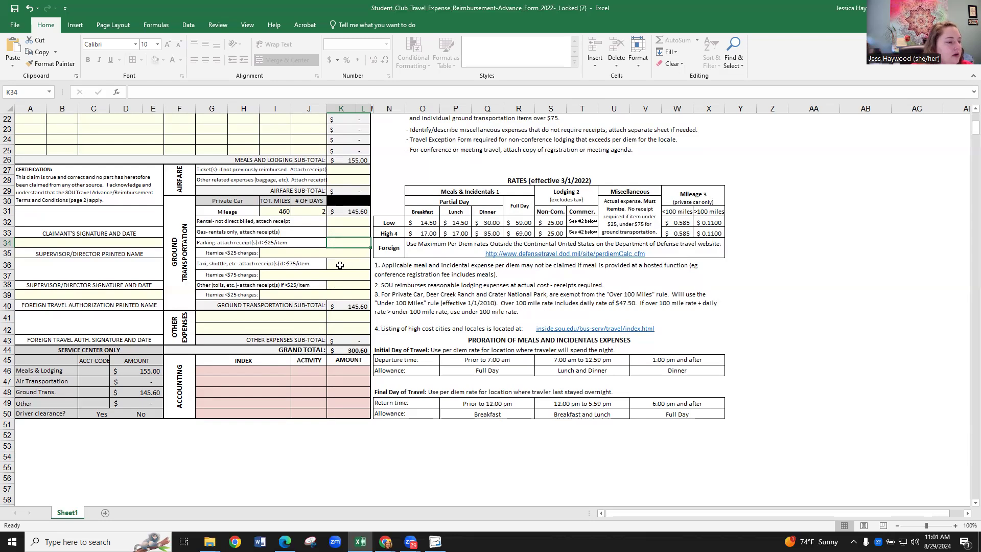
pyautogui.scroll(-1, 333, 262)
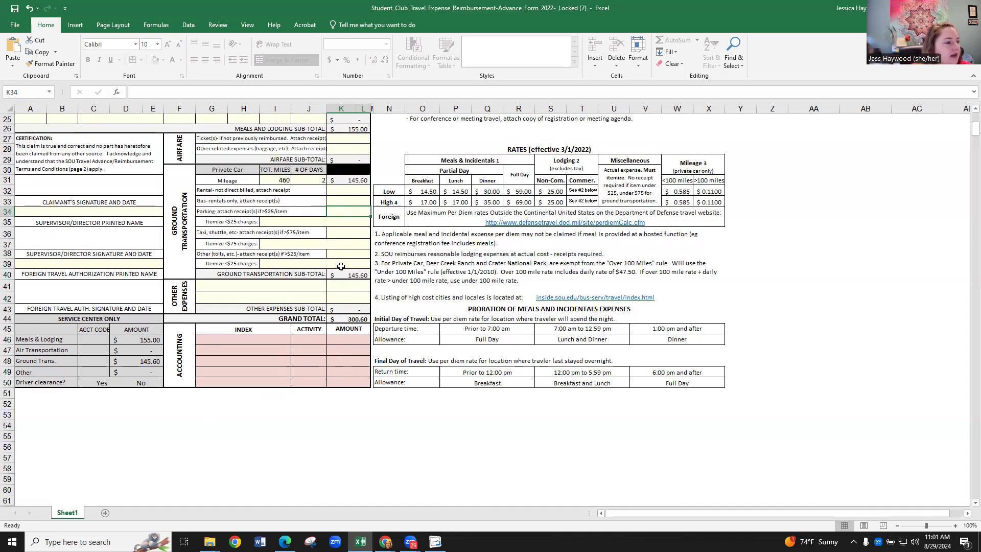
pyautogui.scroll(-1, 350, 294)
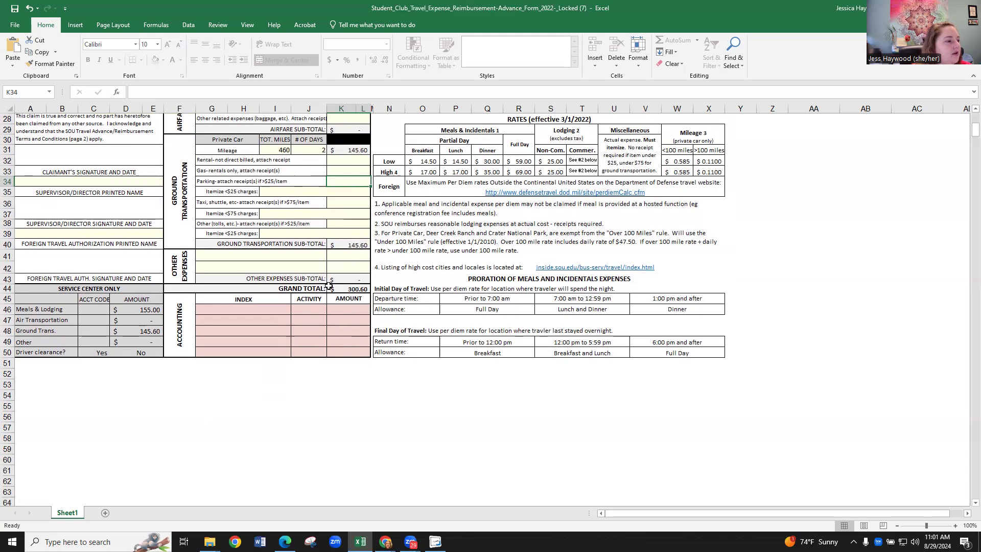
# Review the meals and lodging sub-total, the ground transportation sub-total and the grand total.
pyautogui.scroll(3, 359, 244)
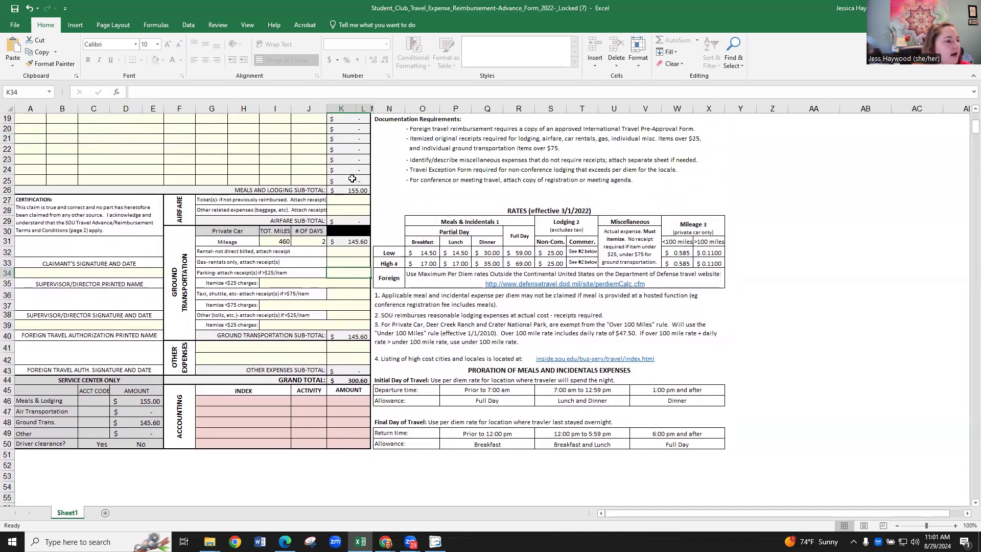
pyautogui.scroll(4, 346, 268)
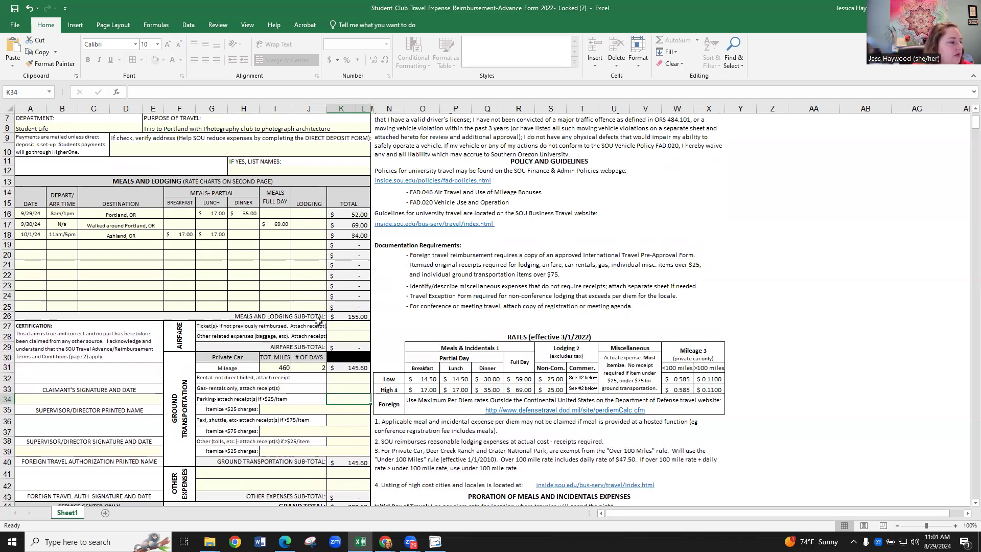
pyautogui.scroll(-3, 319, 322)
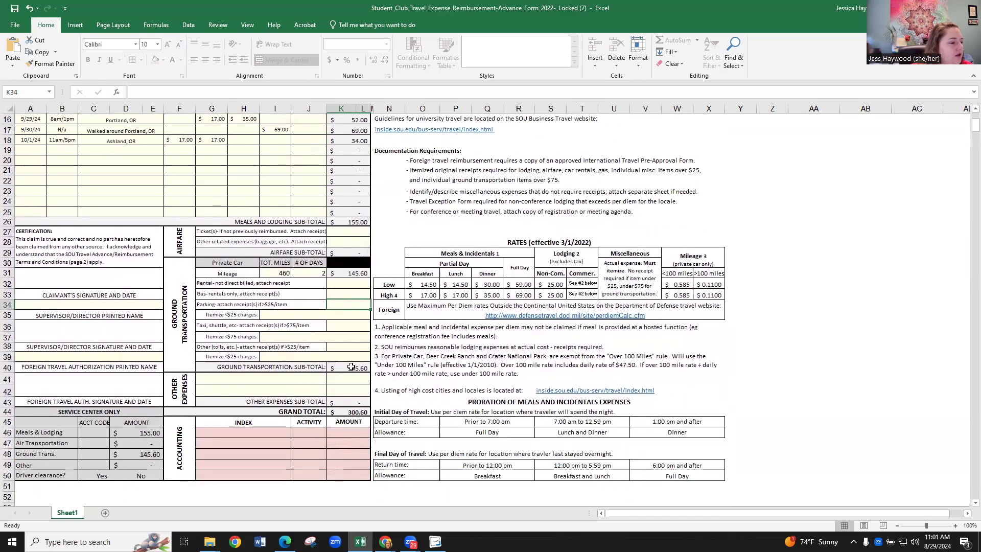
pyautogui.scroll(2, 364, 318)
pyautogui.scroll(2, 365, 318)
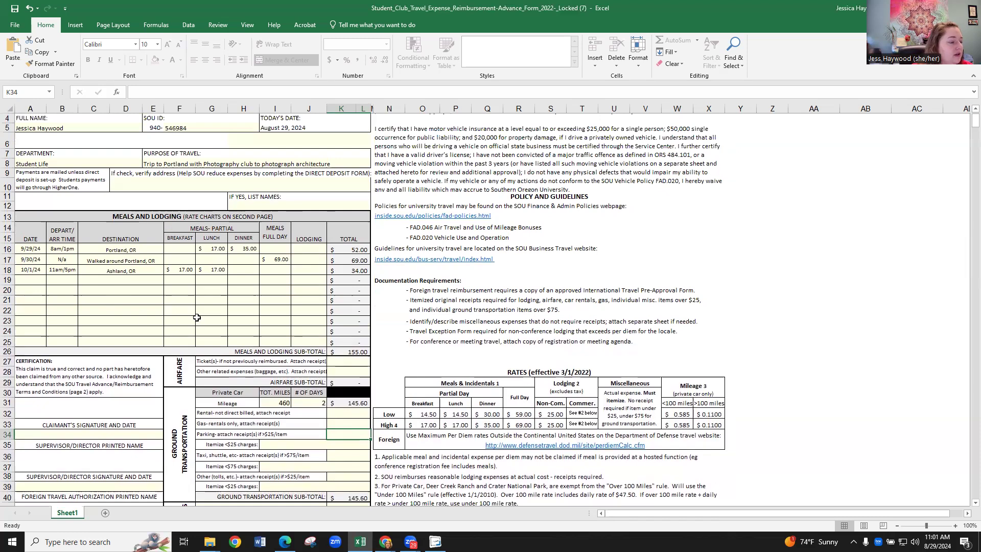
# Enter the supervisor's first name in the supervisor/director printed name field and select the claimant's signature cell.
pyautogui.scroll(-4, 196, 317)
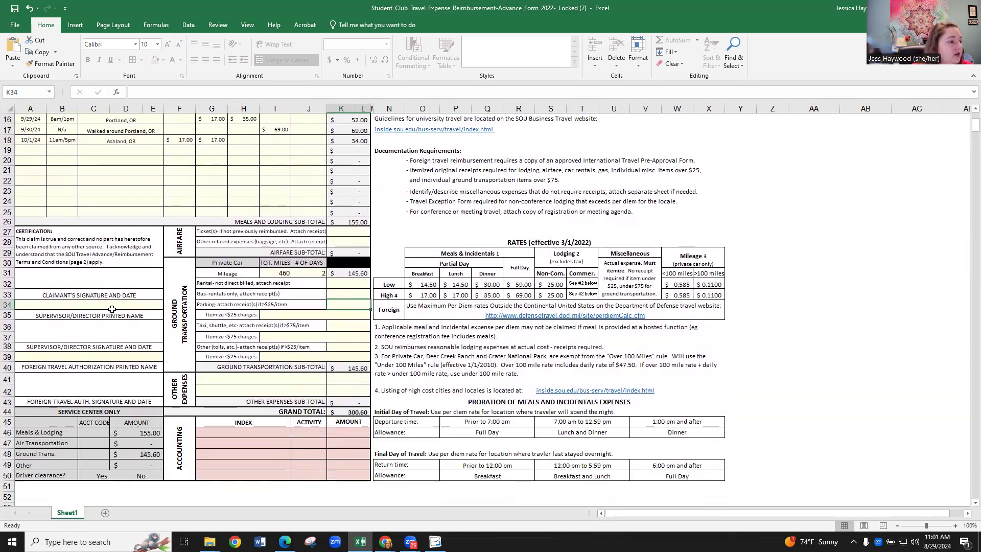
pyautogui.click(88, 305)
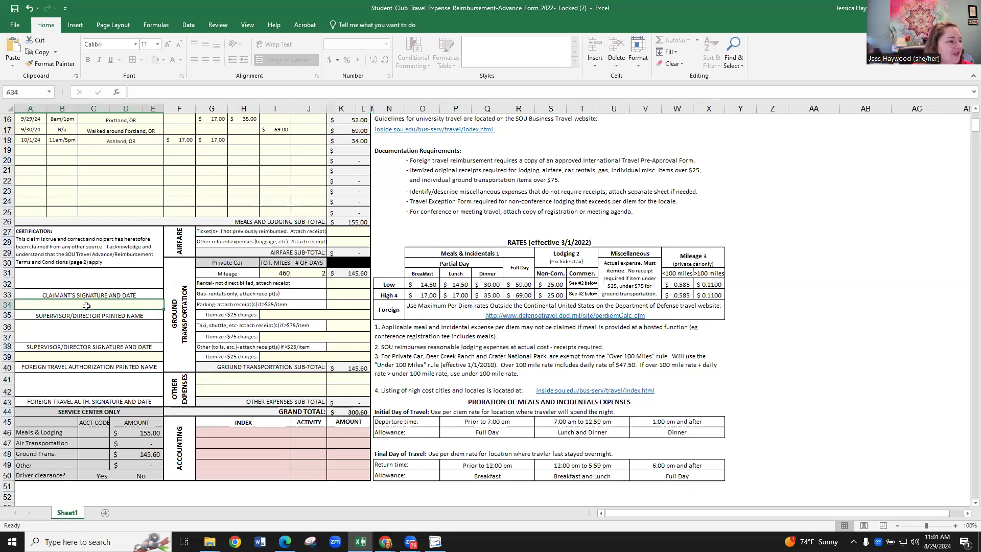
pyautogui.write('Jessica')
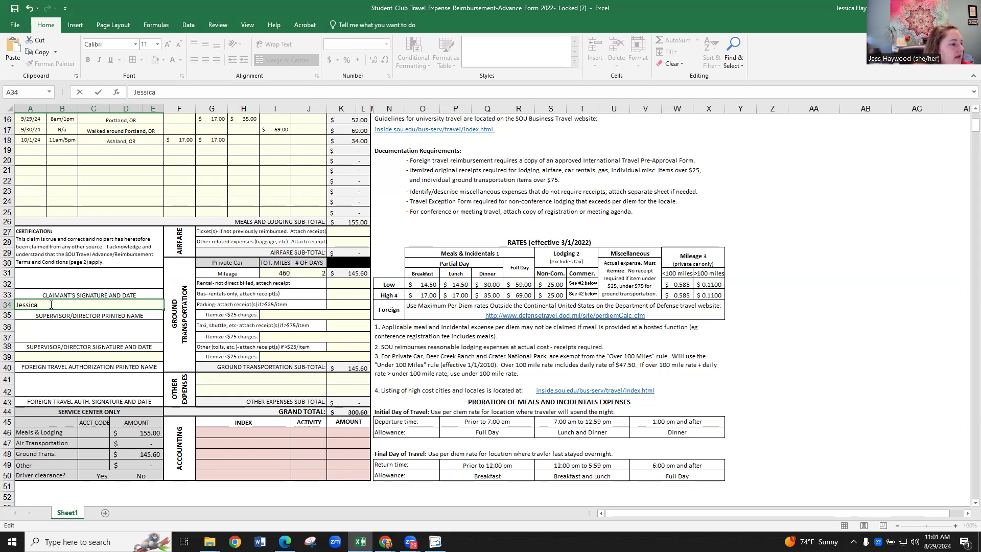
pyautogui.click(53, 276)
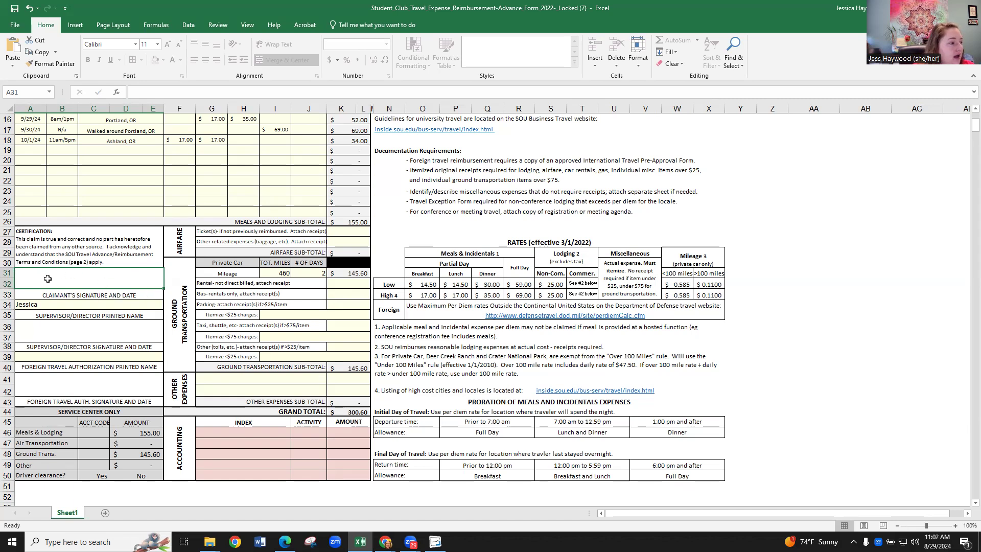
# Look over the foreign travel authorization and supervisor signature fields and the service center and accounting sections.
pyautogui.click(26, 377)
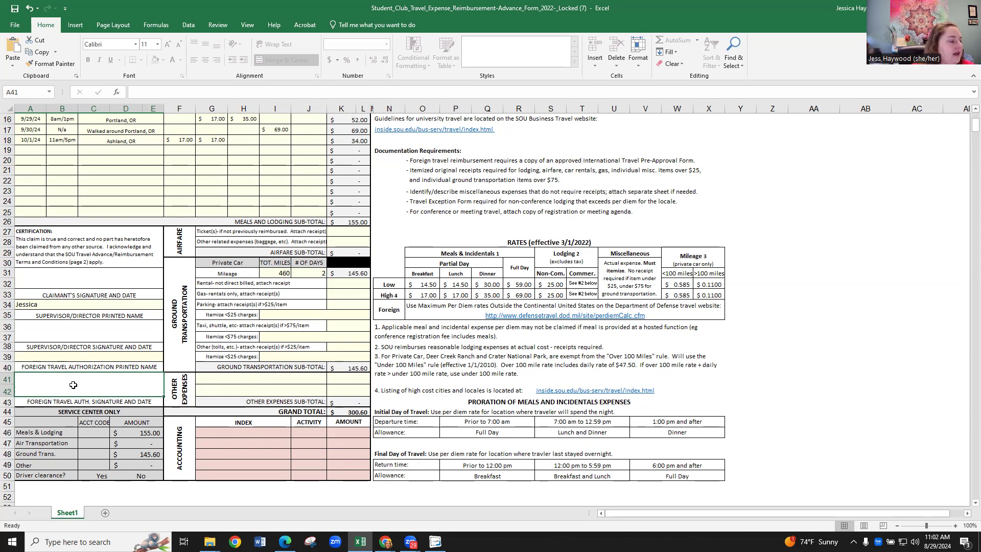
pyautogui.click(88, 324)
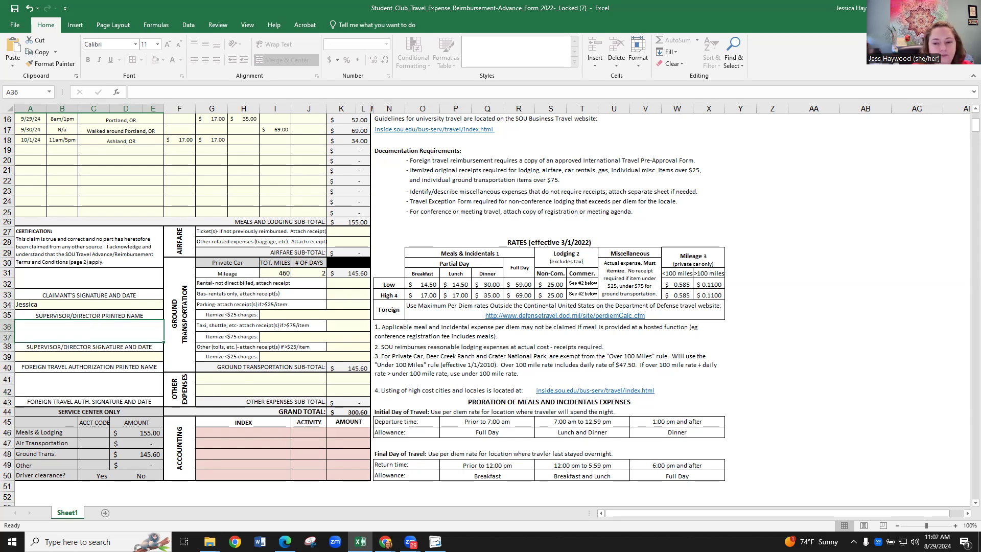
pyautogui.scroll(-3, 701, 389)
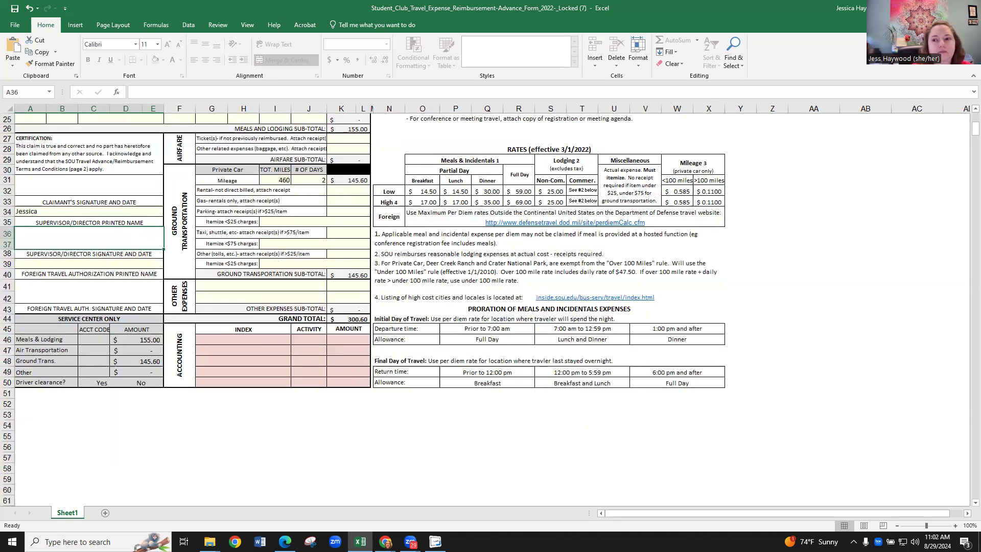